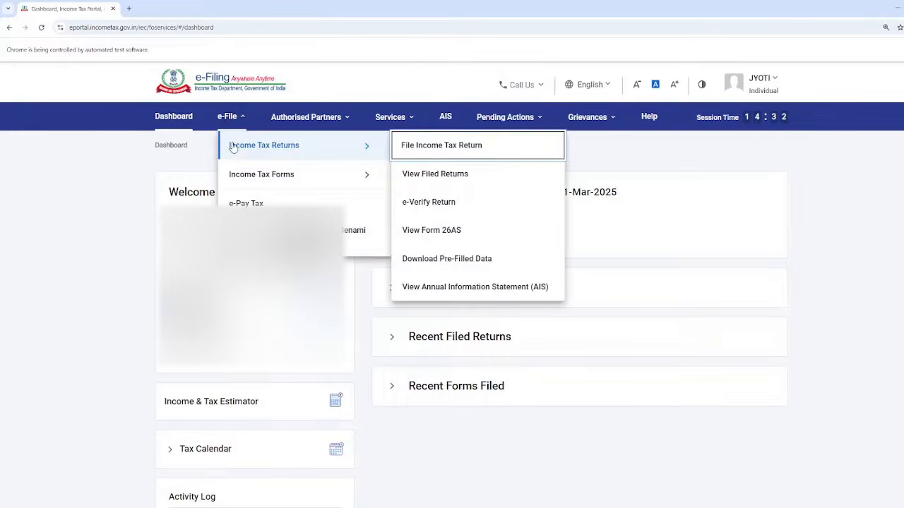
Open e-Pay Tax and start a new payment for 26 QB (TDS on Sale of Property)
{"action": "left_click", "coordinate": [238, 203]}
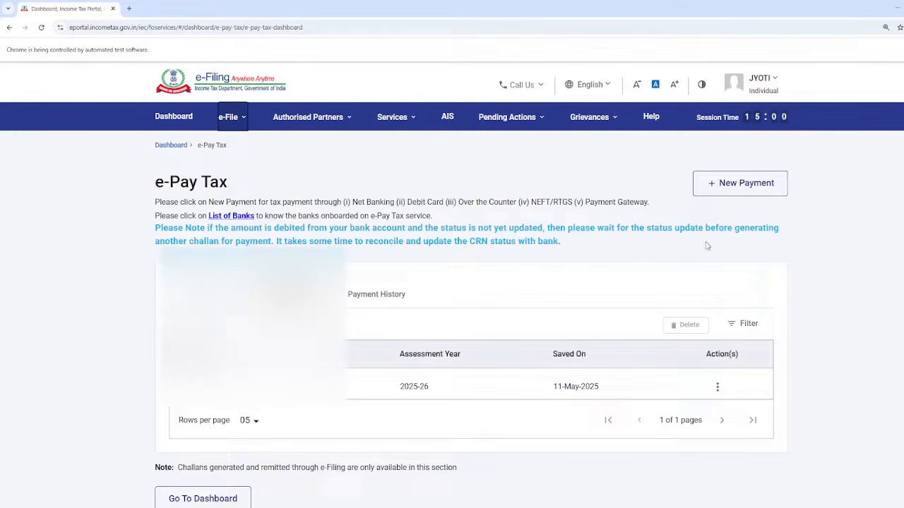
{"action": "left_click", "coordinate": [734, 190]}
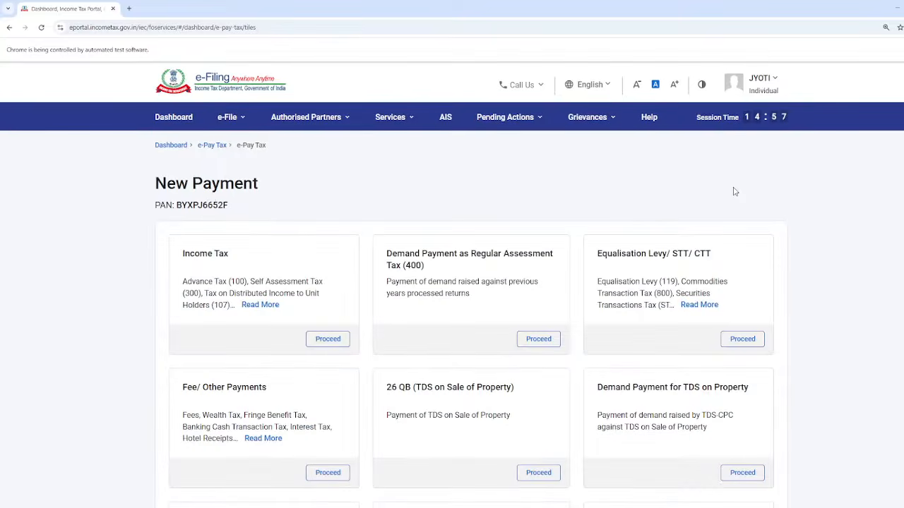
{"action": "scroll", "coordinate": [268, 411], "scroll_direction": "down", "scroll_amount": 2}
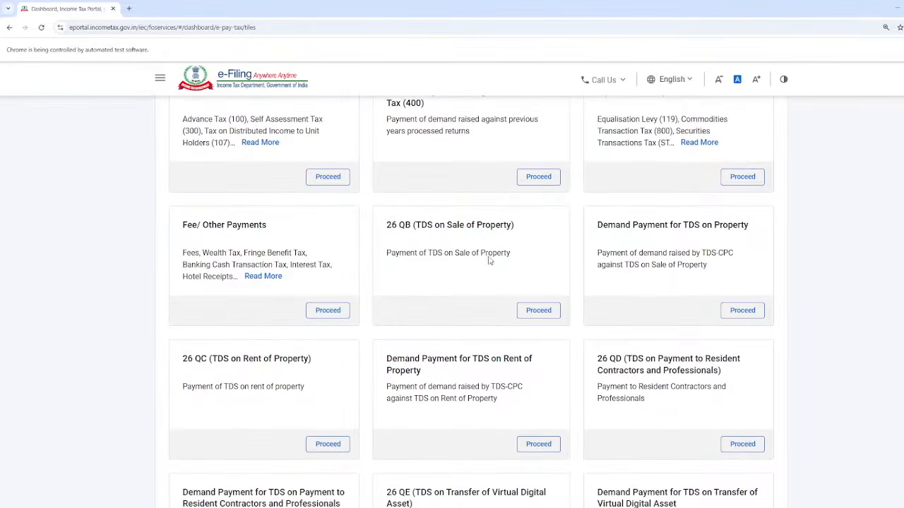
{"action": "left_click", "coordinate": [531, 314]}
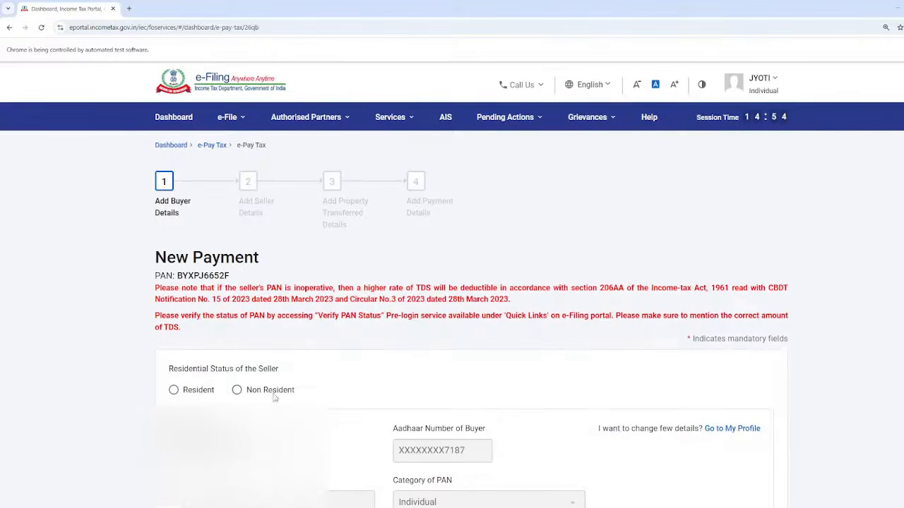
Set the seller's residential status to Resident, answer No to more than one buyer, and continue to the seller details
{"action": "left_click", "coordinate": [202, 393]}
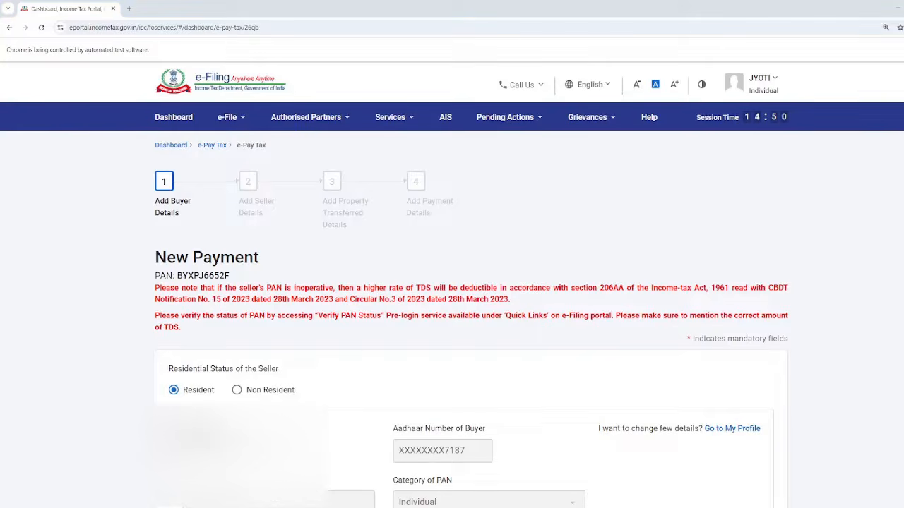
{"action": "scroll", "coordinate": [452, 318], "scroll_direction": "down", "scroll_amount": 10}
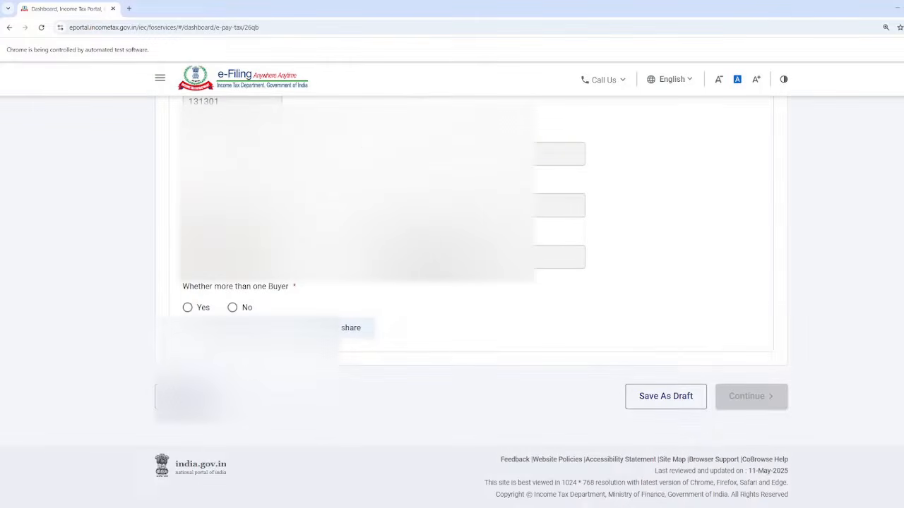
{"action": "left_click_drag", "start_coordinate": [193, 287], "coordinate": [286, 288]}
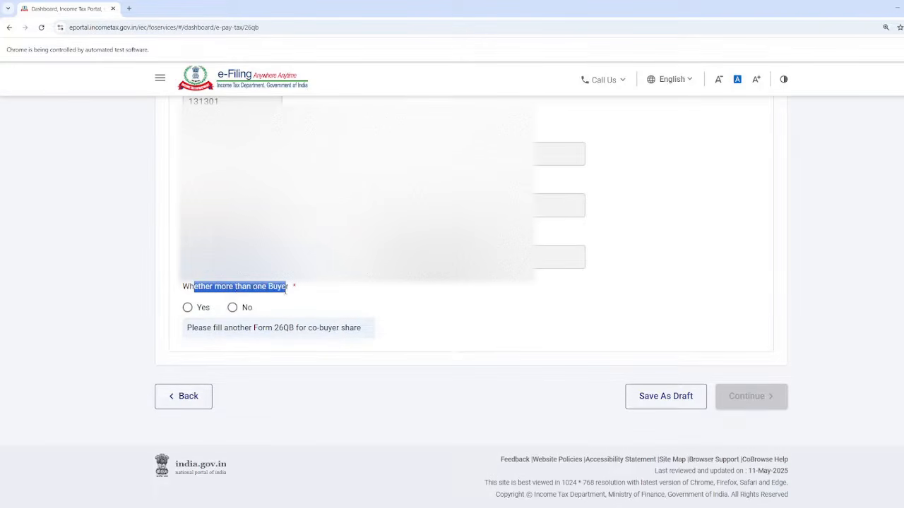
{"action": "double_click", "coordinate": [223, 287]}
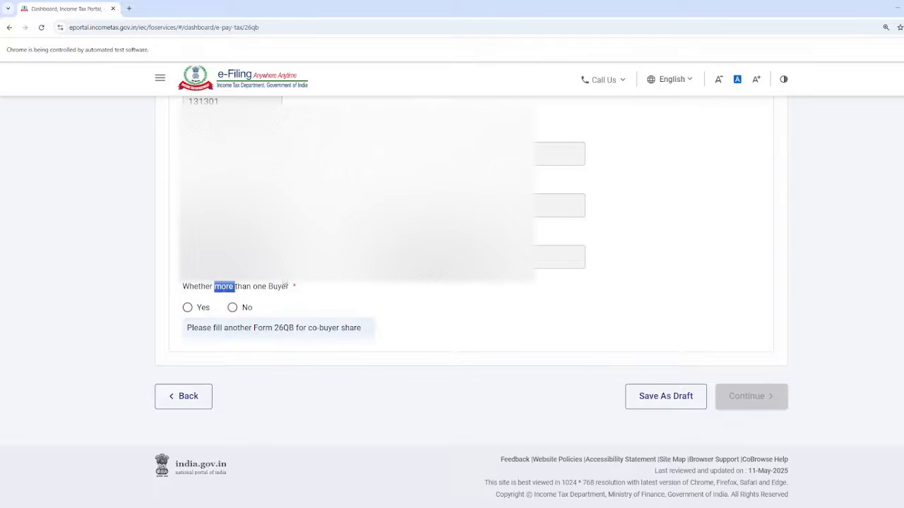
{"action": "left_click", "coordinate": [233, 309]}
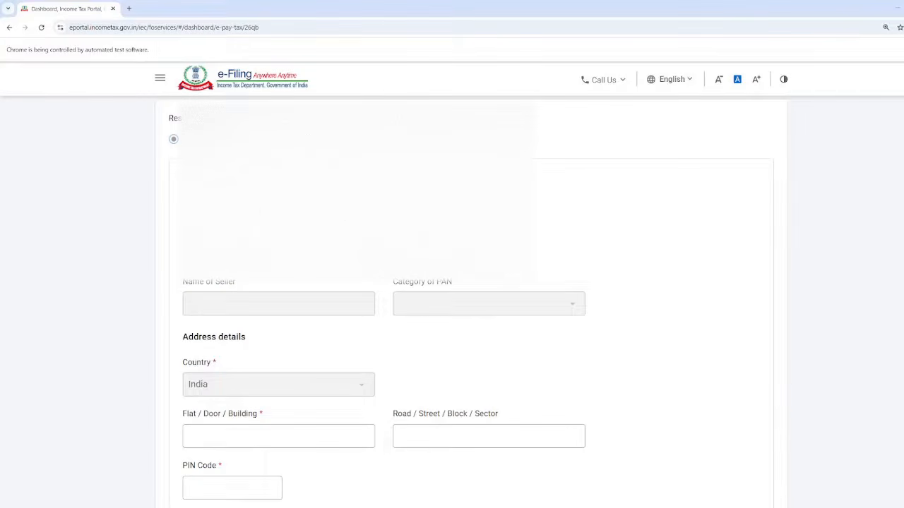
Review the seller details form, answer No to more than one seller, and continue to the property details
{"action": "scroll", "coordinate": [472, 304], "scroll_direction": "down", "scroll_amount": 1}
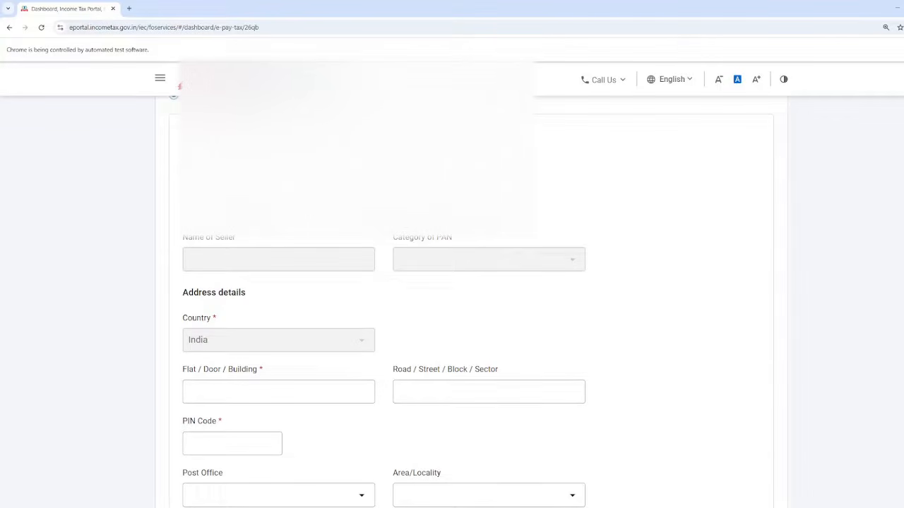
{"action": "scroll", "coordinate": [388, 265], "scroll_direction": "down", "scroll_amount": 3}
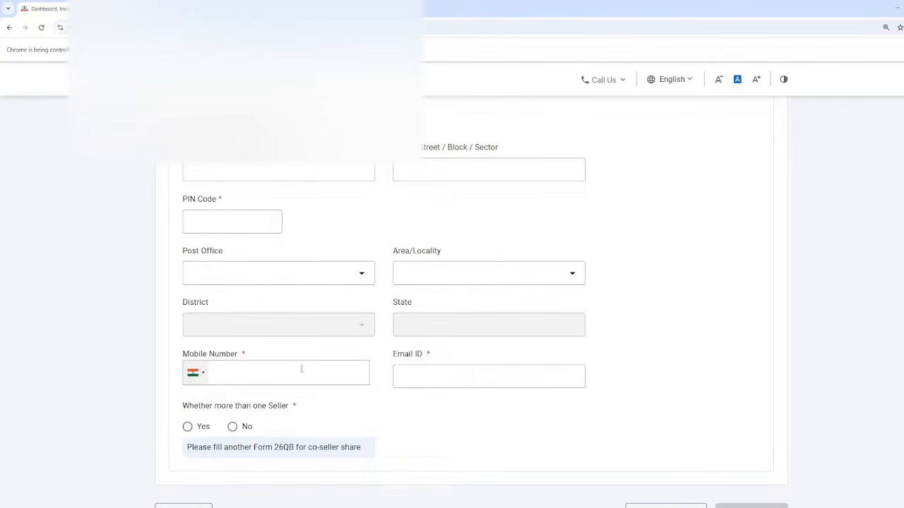
{"action": "scroll", "coordinate": [399, 408], "scroll_direction": "down", "scroll_amount": 1}
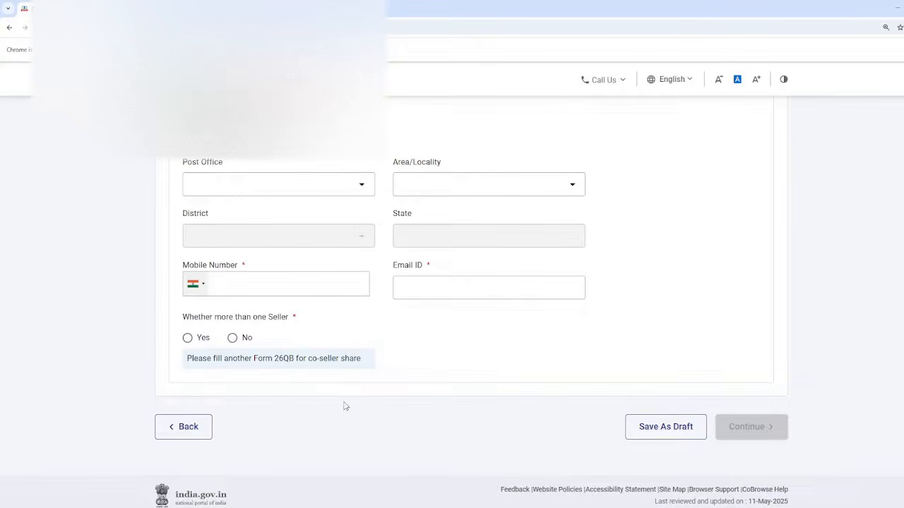
{"action": "left_click", "coordinate": [193, 343]}
{"action": "left_click", "coordinate": [233, 339]}
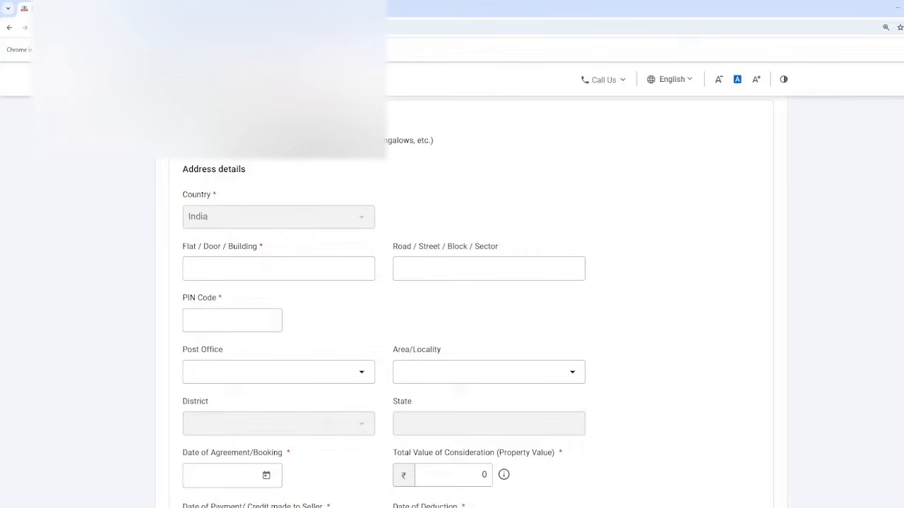
Examine the property address, agreement date, total value of consideration and payment date fields
{"action": "scroll", "coordinate": [342, 272], "scroll_direction": "down", "scroll_amount": 3}
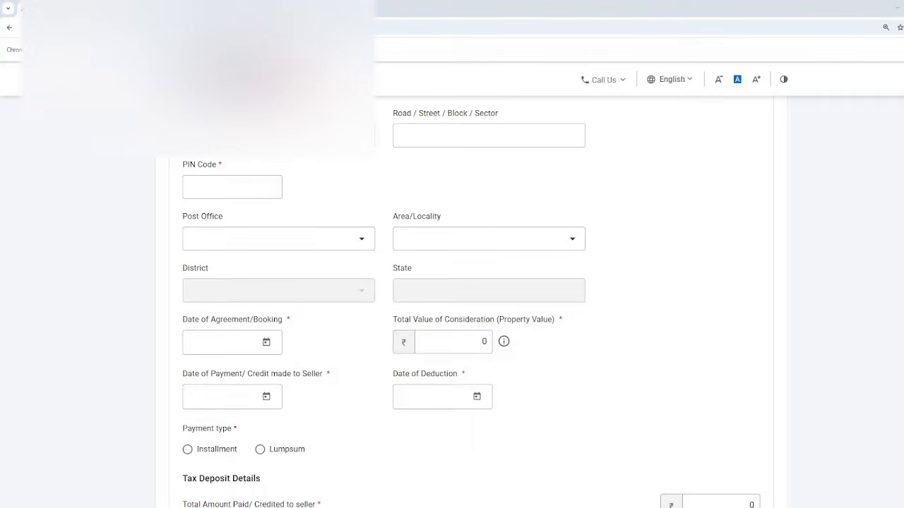
{"action": "scroll", "coordinate": [838, 278], "scroll_direction": "down", "scroll_amount": 3}
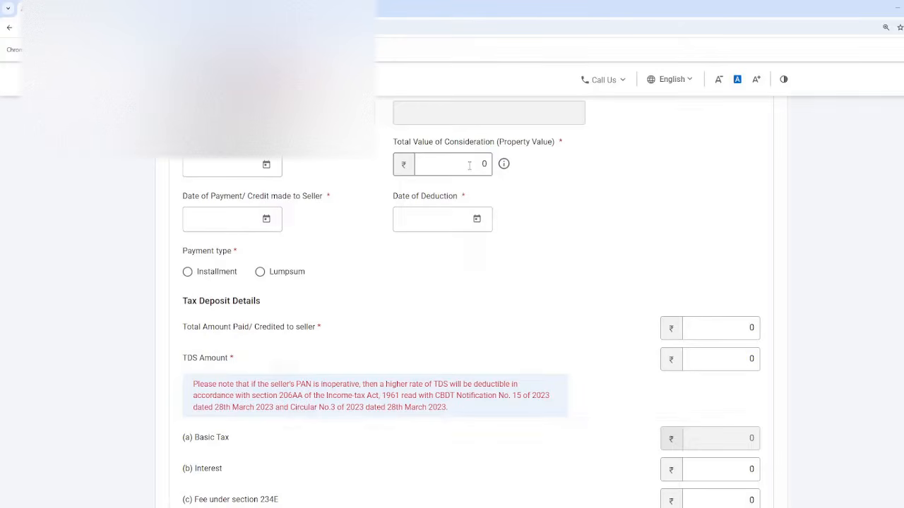
{"action": "left_click_drag", "start_coordinate": [405, 142], "coordinate": [454, 144]}
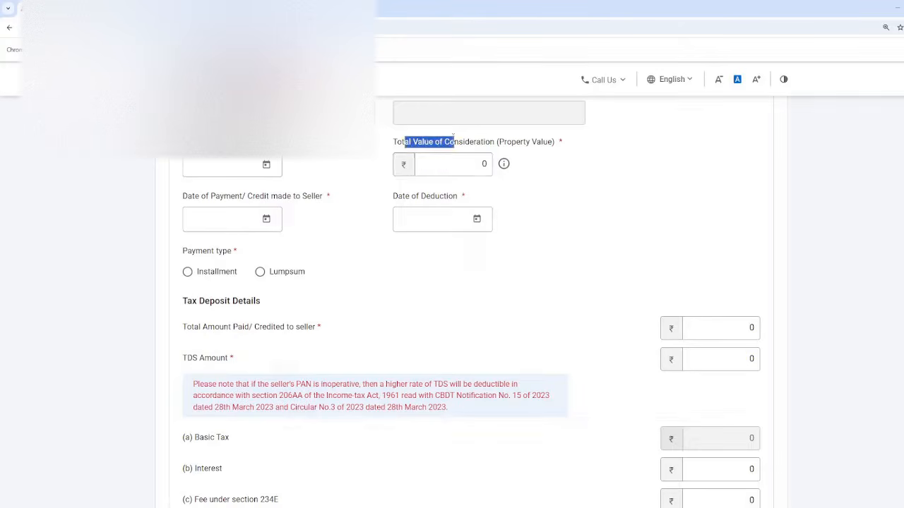
{"action": "left_click", "coordinate": [450, 161]}
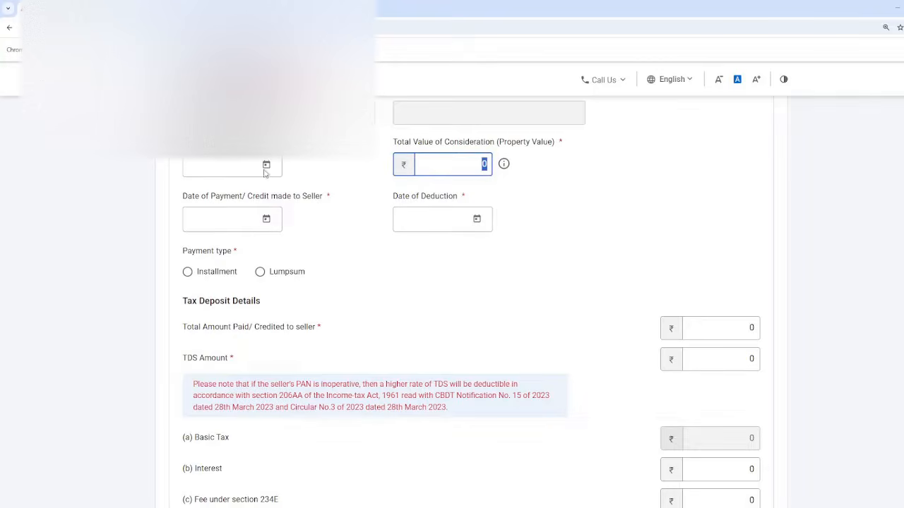
{"action": "left_click", "coordinate": [194, 198]}
{"action": "scroll", "coordinate": [312, 252], "scroll_direction": "down", "scroll_amount": 1}
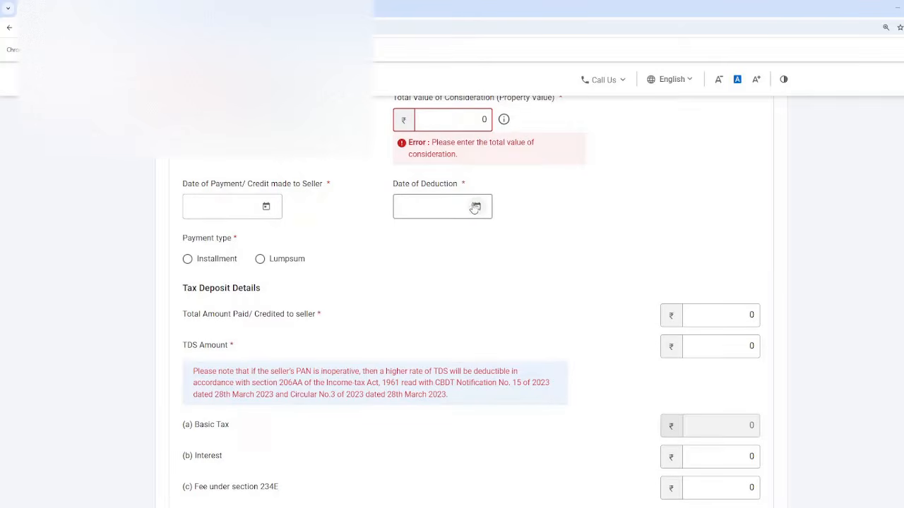
Try the Installment and Lumpsum payment types and leave the payment type set to Lumpsum
{"action": "scroll", "coordinate": [414, 287], "scroll_direction": "down", "scroll_amount": 1}
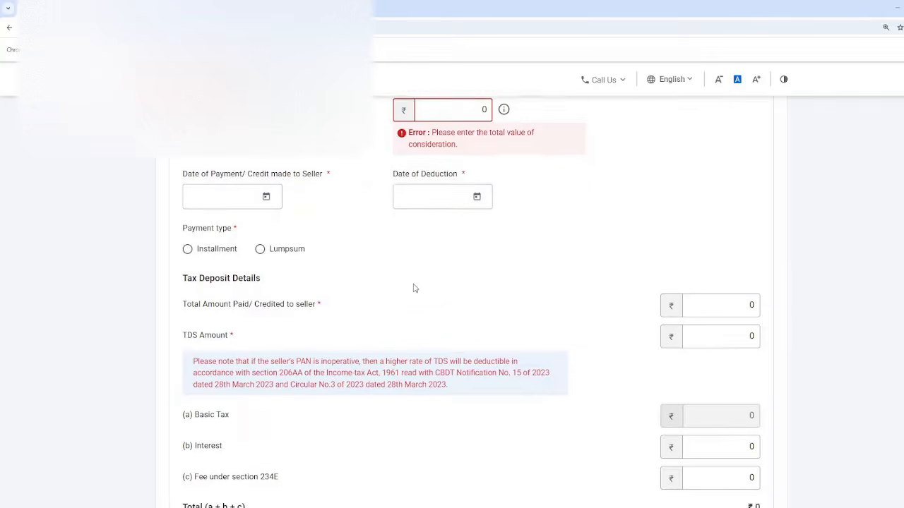
{"action": "left_click", "coordinate": [201, 219]}
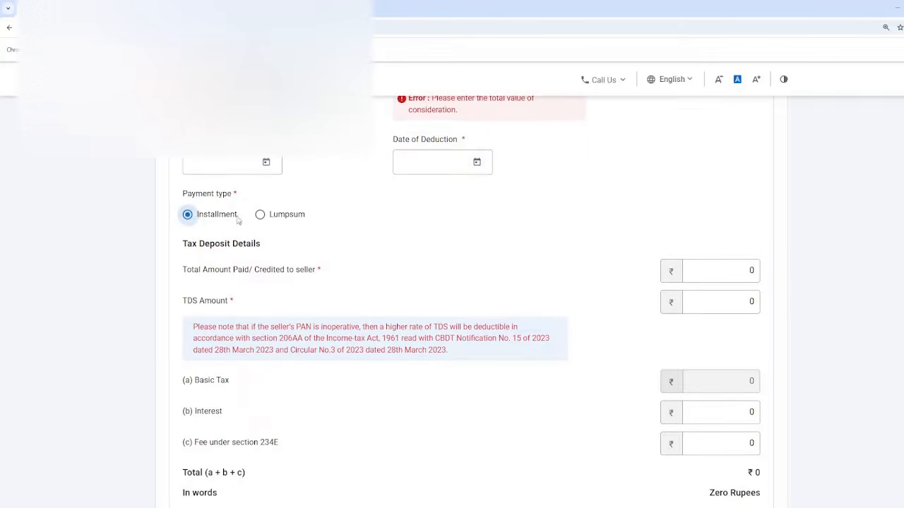
{"action": "left_click", "coordinate": [281, 217]}
{"action": "scroll", "coordinate": [336, 248], "scroll_direction": "up", "scroll_amount": 1}
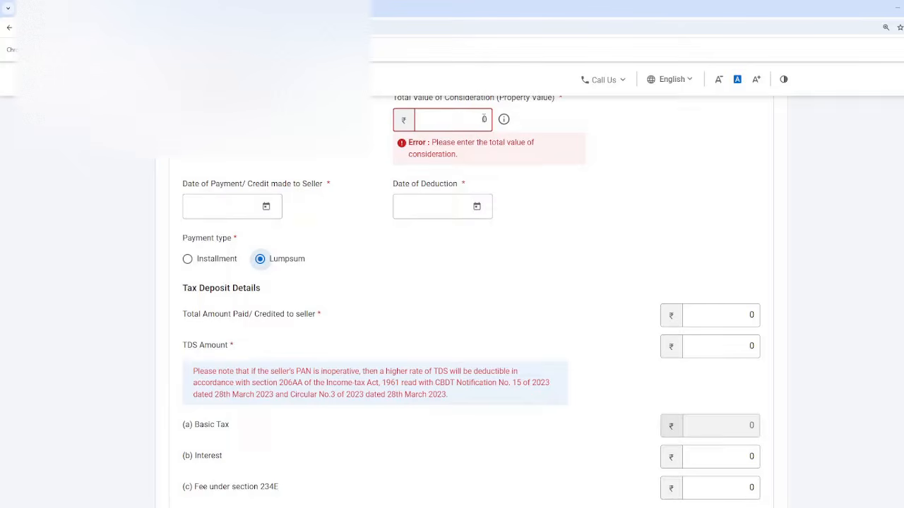
{"action": "left_click", "coordinate": [217, 262]}
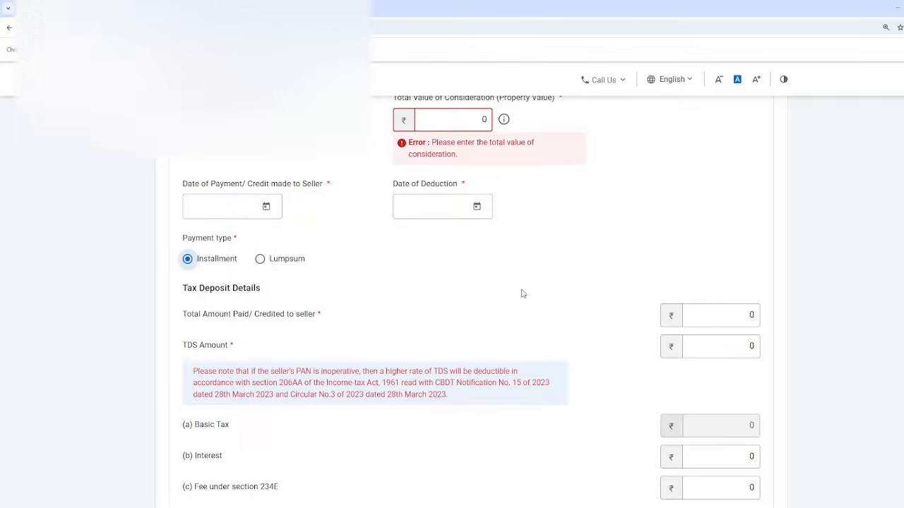
{"action": "scroll", "coordinate": [579, 308], "scroll_direction": "down", "scroll_amount": 1}
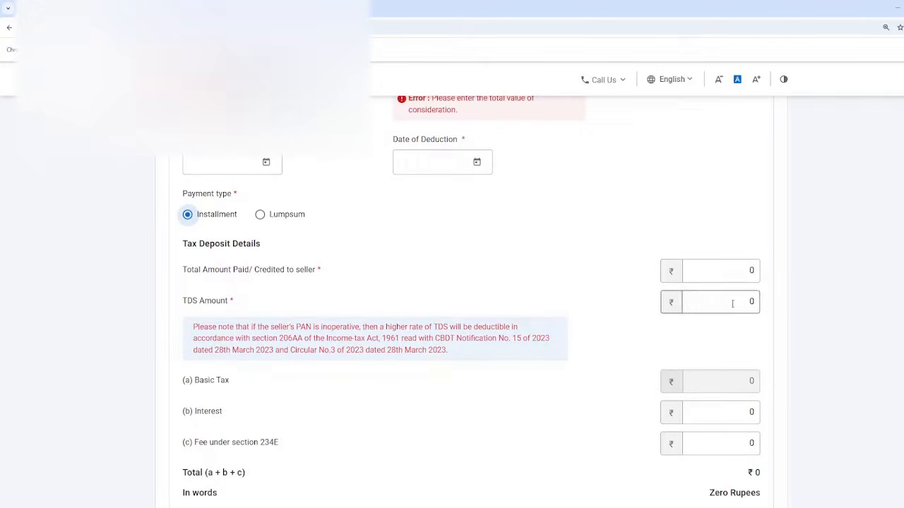
{"action": "left_click", "coordinate": [750, 271]}
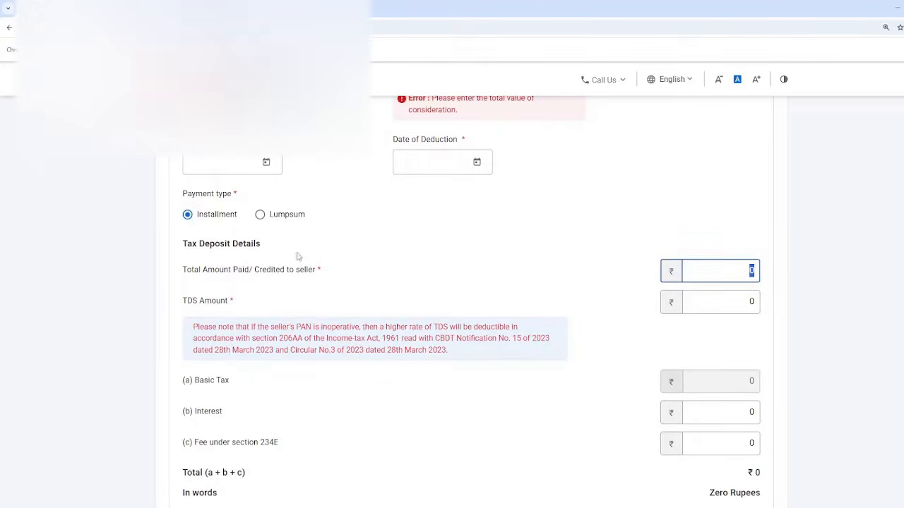
{"action": "left_click", "coordinate": [260, 214]}
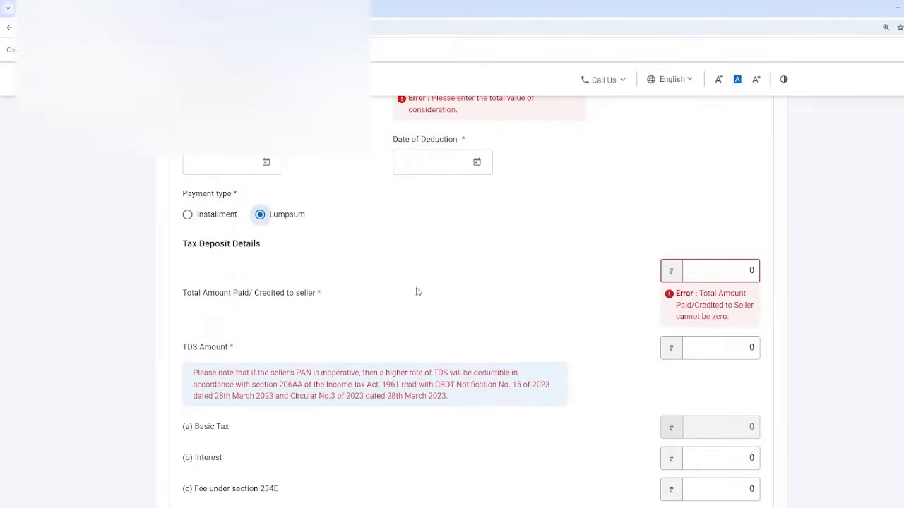
Set the total value of consideration for the property to ₹1,00,00,000 and view the field's help note
{"action": "left_click", "coordinate": [750, 271]}
{"action": "scroll", "coordinate": [522, 297], "scroll_direction": "up", "scroll_amount": 3}
{"action": "left_click", "coordinate": [487, 218]}
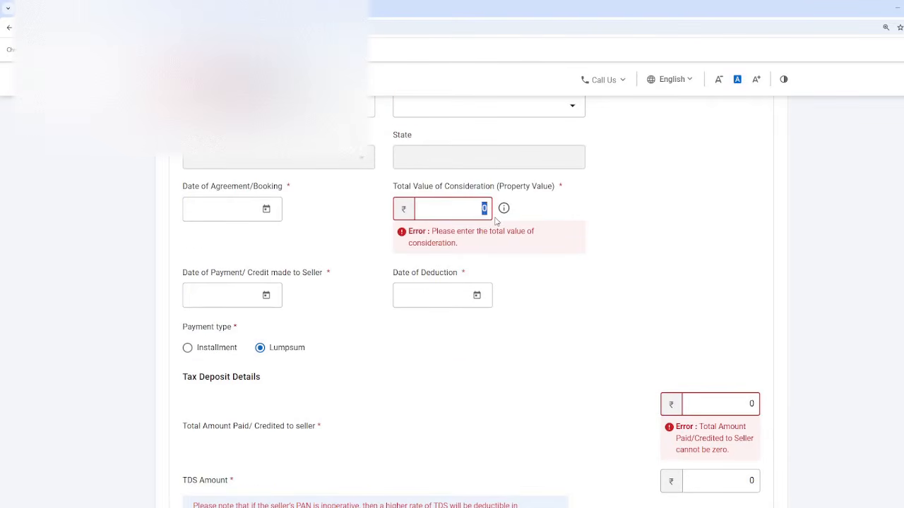
{"action": "type", "text": "10000000"}
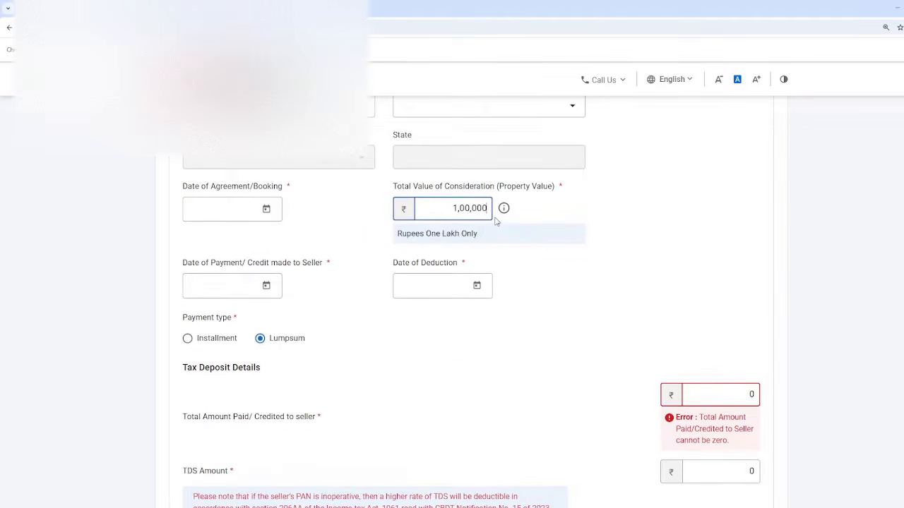
{"action": "left_click", "coordinate": [504, 209]}
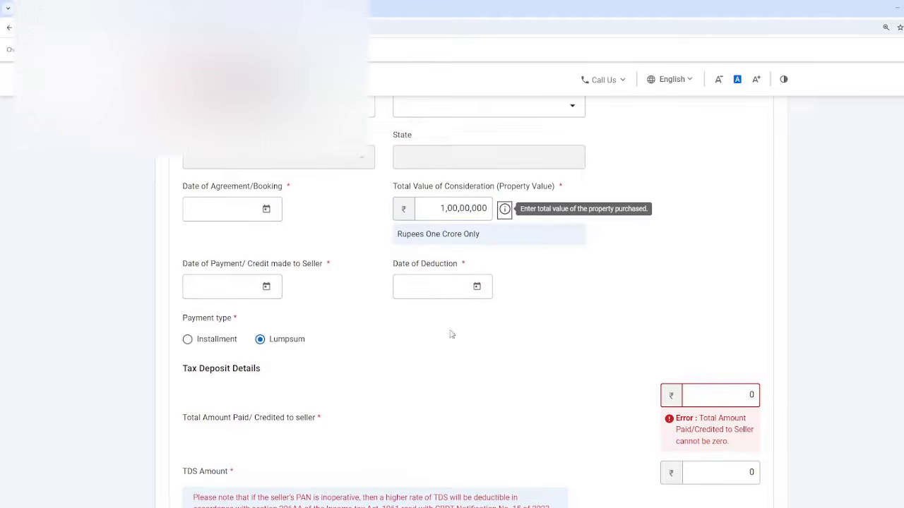
Set the dates of agreement/booking, payment to the seller, and deduction to 02-May-2025
{"action": "left_click", "coordinate": [267, 211]}
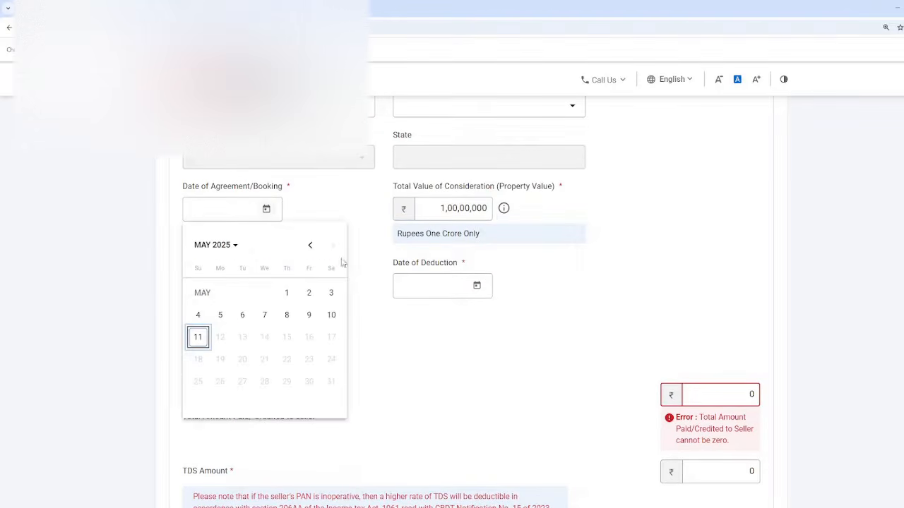
{"action": "left_click", "coordinate": [301, 298]}
{"action": "left_click", "coordinate": [266, 285]}
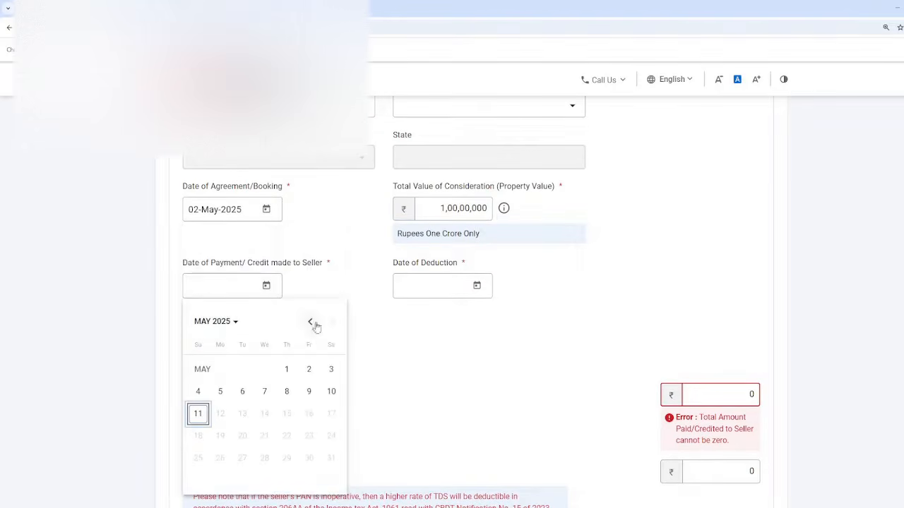
{"action": "left_click", "coordinate": [307, 372]}
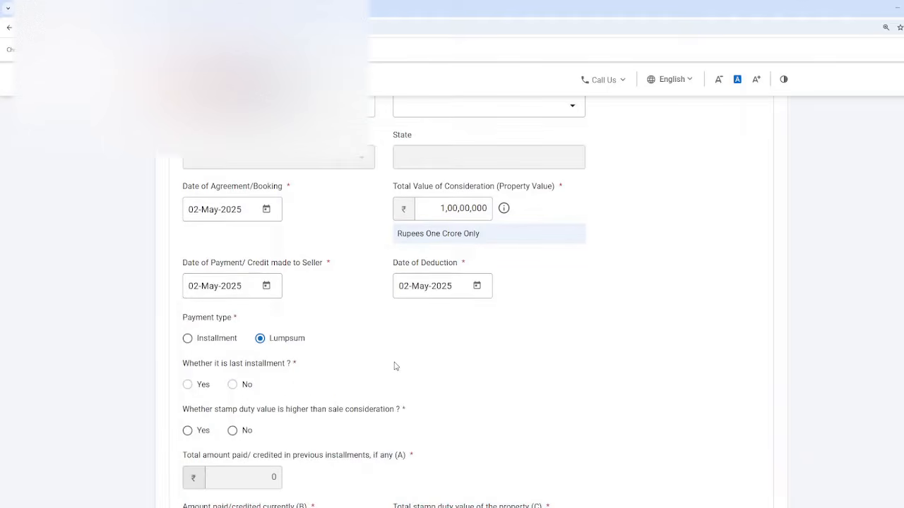
Review the added lumpsum payment questions and try answering No to whether it is the last installment
{"action": "scroll", "coordinate": [419, 311], "scroll_direction": "down", "scroll_amount": 1}
{"action": "scroll", "coordinate": [395, 309], "scroll_direction": "down", "scroll_amount": 1}
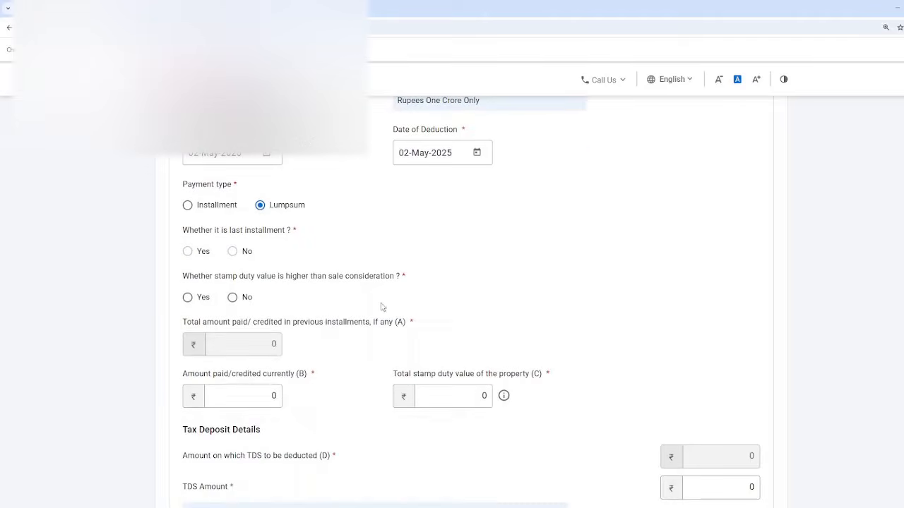
{"action": "scroll", "coordinate": [212, 262], "scroll_direction": "down", "scroll_amount": 1}
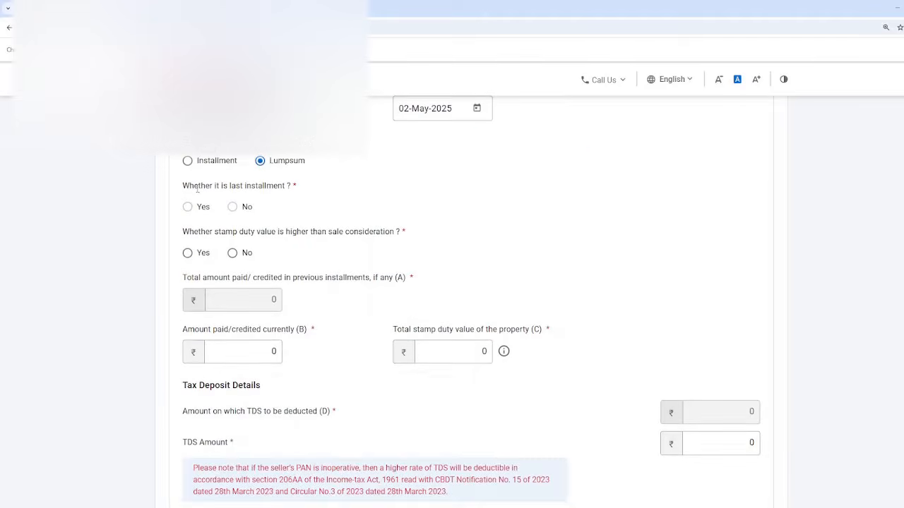
{"action": "left_click_drag", "start_coordinate": [202, 186], "coordinate": [265, 185]}
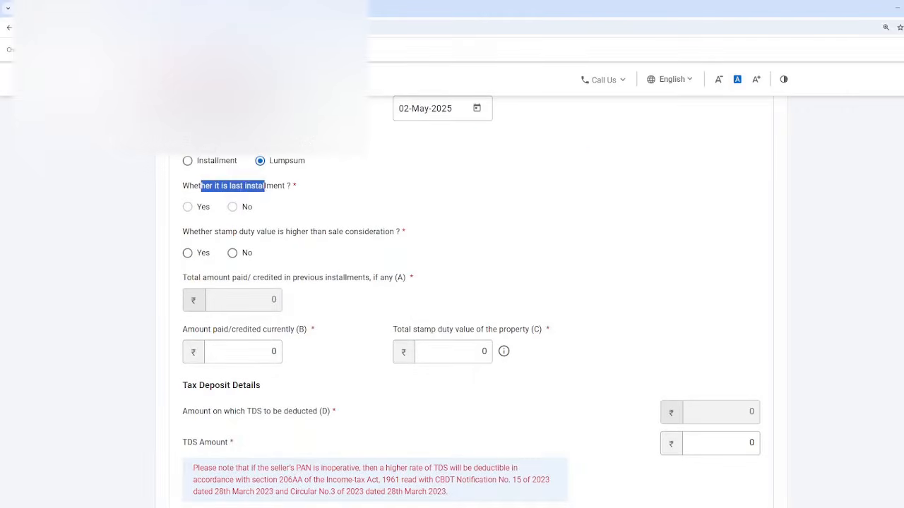
{"action": "left_click", "coordinate": [232, 214]}
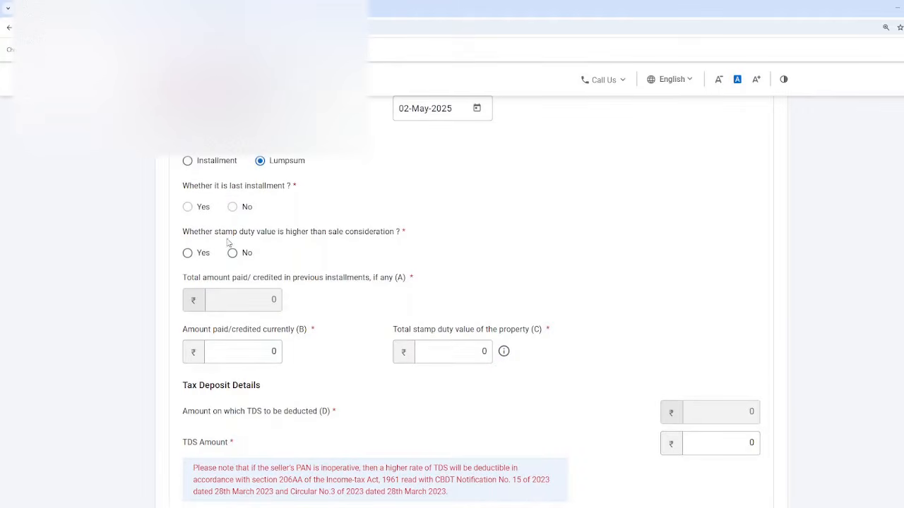
Answer No to whether the stamp duty value is higher than the sale consideration
{"action": "scroll", "coordinate": [230, 250], "scroll_direction": "down", "scroll_amount": 1}
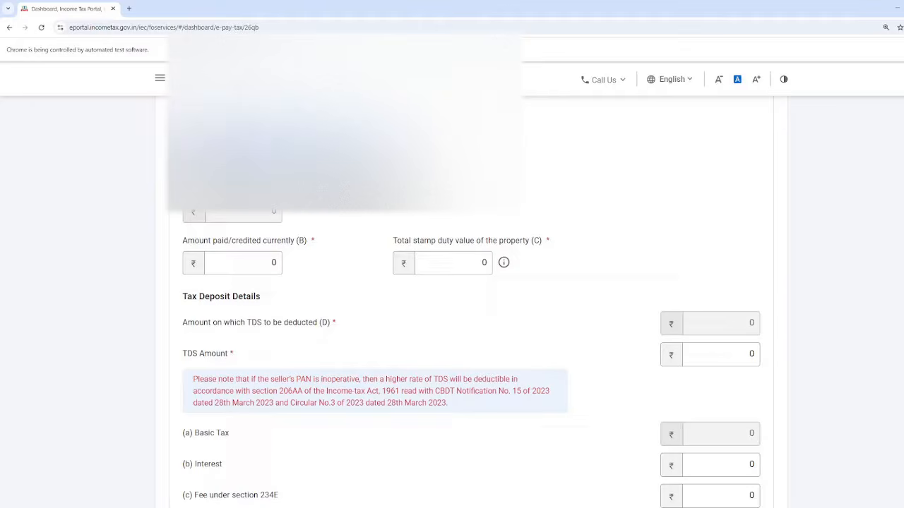
{"action": "left_click_drag", "start_coordinate": [183, 143], "coordinate": [302, 143]}
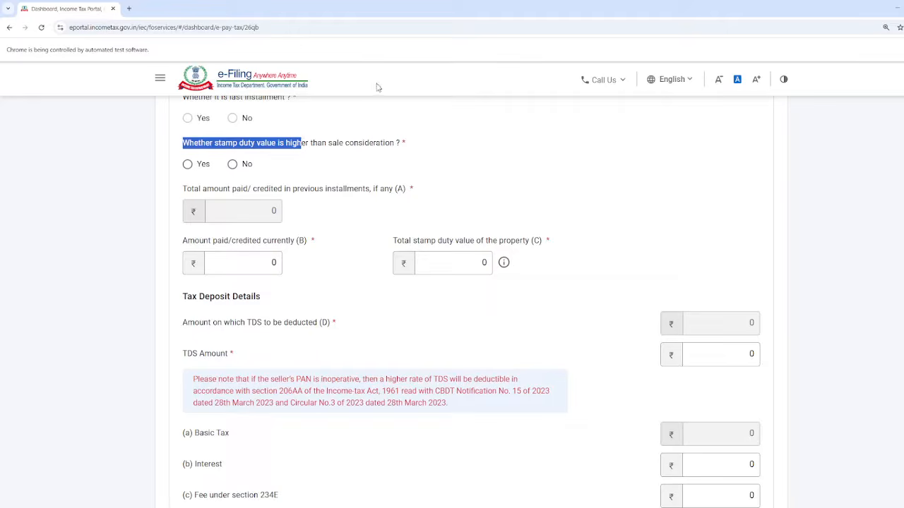
{"action": "left_click", "coordinate": [234, 165]}
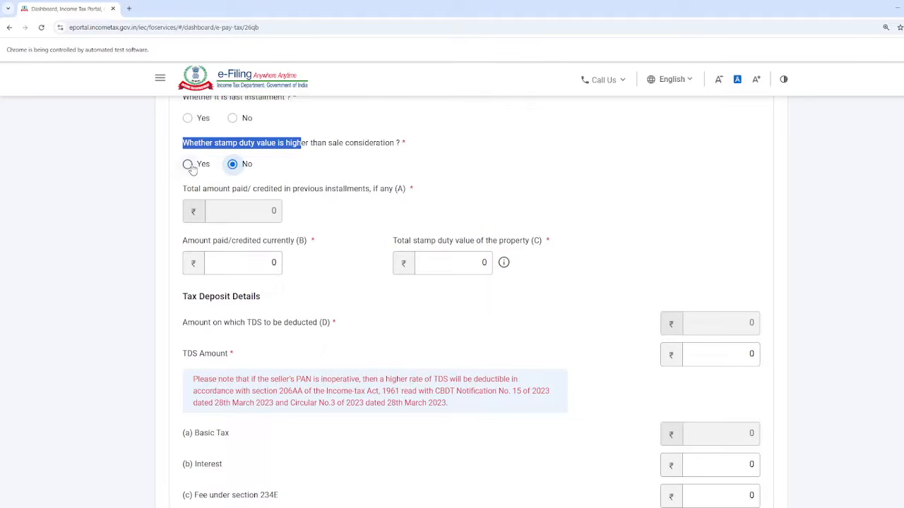
{"action": "left_click", "coordinate": [357, 305]}
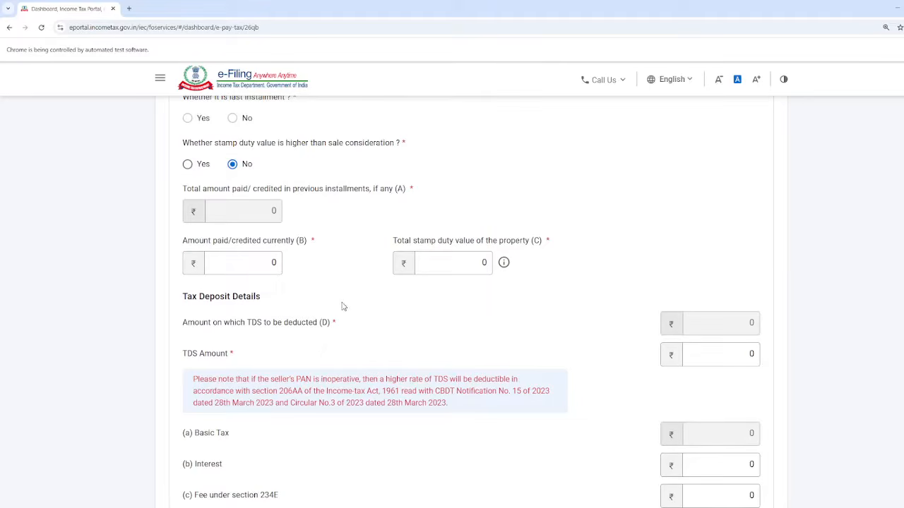
Set the amount paid/credited currently (B) to ₹1,00,00,000
{"action": "scroll", "coordinate": [339, 325], "scroll_direction": "up", "scroll_amount": 1}
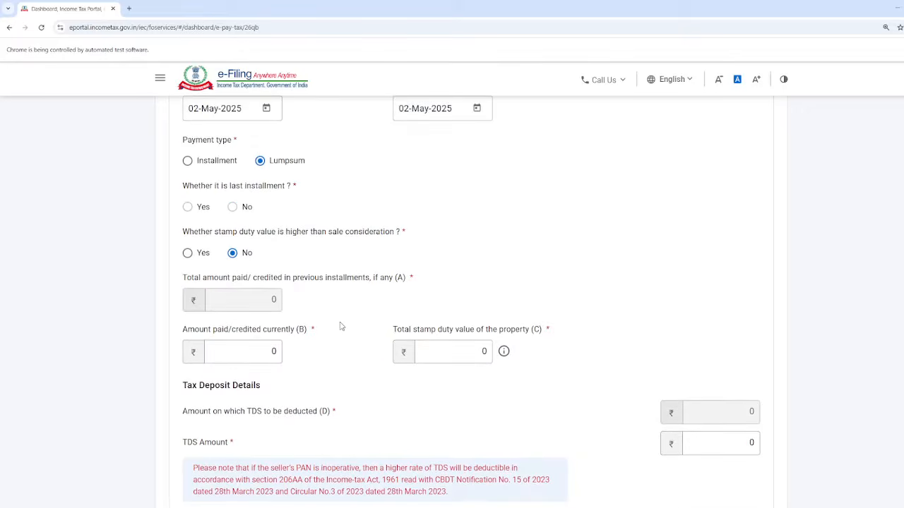
{"action": "scroll", "coordinate": [340, 325], "scroll_direction": "down", "scroll_amount": 1}
{"action": "left_click", "coordinate": [265, 307]}
{"action": "left_click_drag", "start_coordinate": [266, 307], "coordinate": [298, 313]}
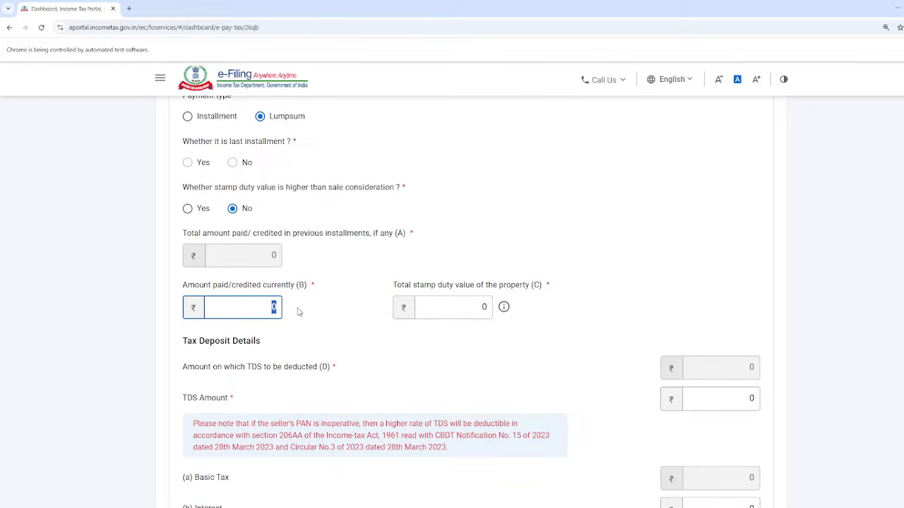
{"action": "type", "text": "1,00,00,00"}
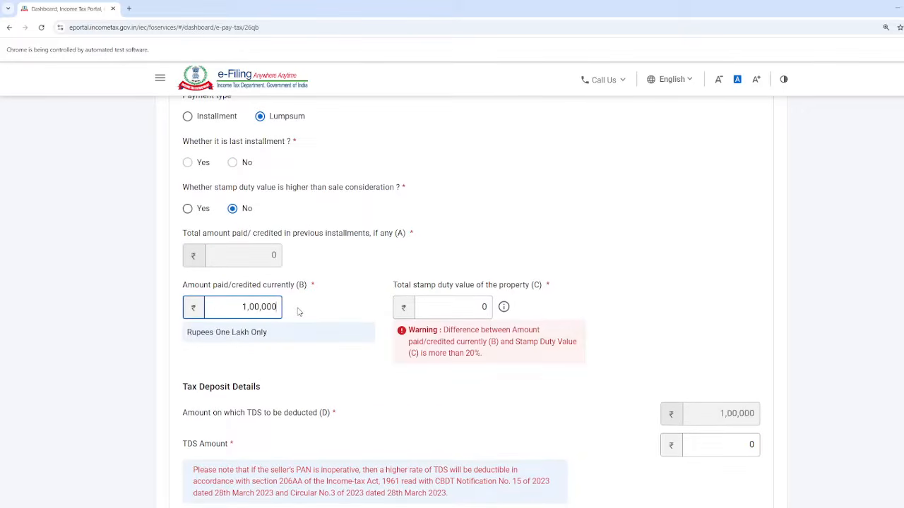
{"action": "type", "text": "0"}
{"action": "key", "text": "Tab"}
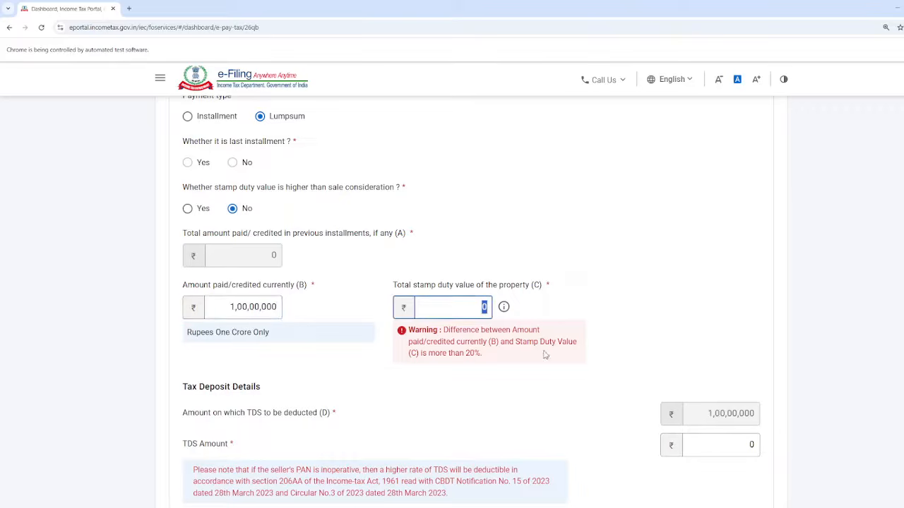
Set the total stamp duty value of the property (C) to ₹80,00,000 and view the field's help note
{"action": "left_click_drag", "start_coordinate": [397, 285], "coordinate": [433, 285]}
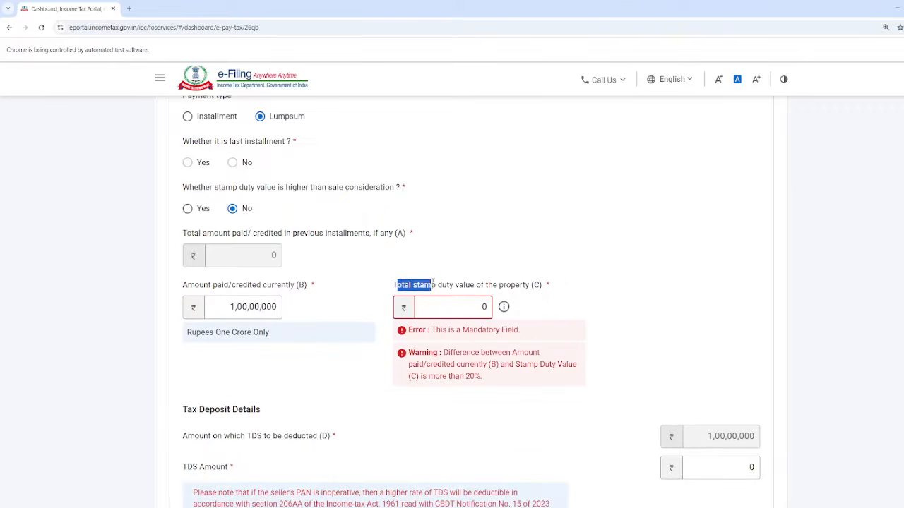
{"action": "left_click", "coordinate": [470, 306]}
{"action": "mouse_move", "coordinate": [503, 307]}
{"action": "type", "text": "8"}
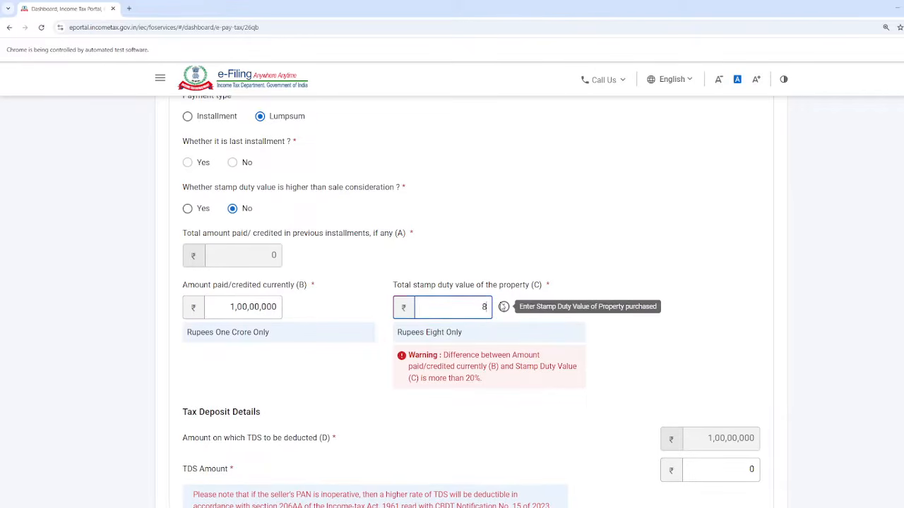
{"action": "type", "text": "0,00,000"}
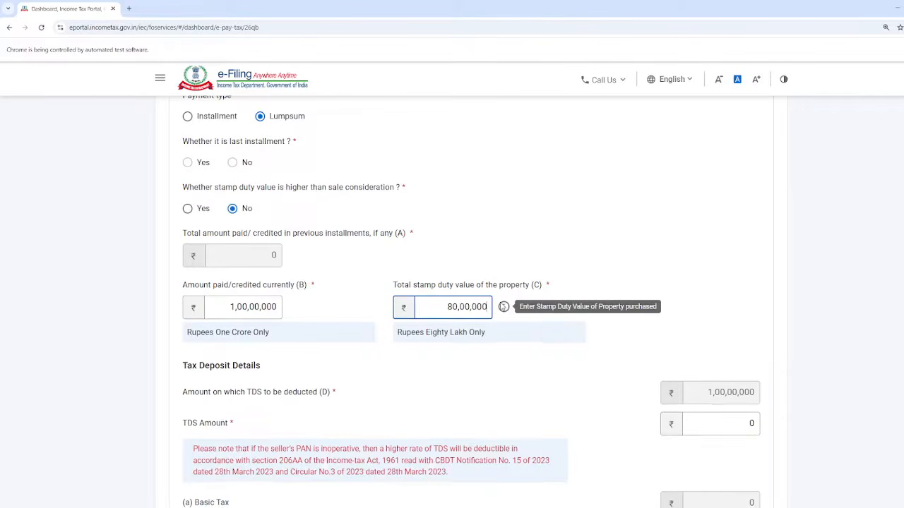
{"action": "key", "text": "Tab"}
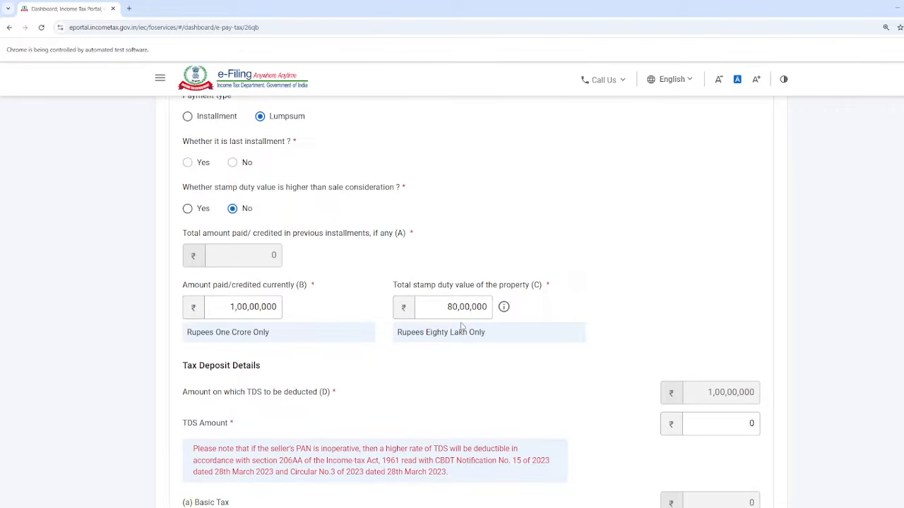
Try a total stamp duty value (C) of ₹12,00,00,000, above the amount paid, and check the amount on which TDS is deducted
{"action": "left_click", "coordinate": [445, 307]}
{"action": "key", "text": "ctrl+a"}
{"action": "key", "text": "BackSpace"}
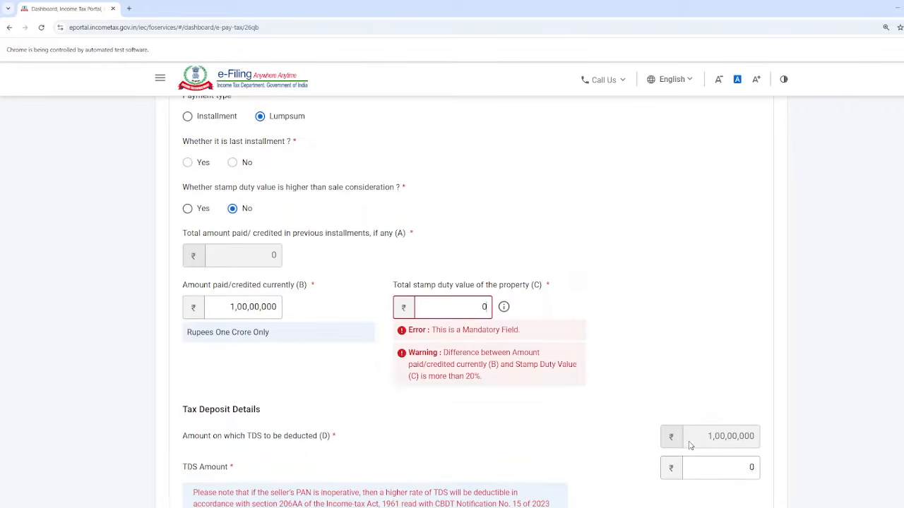
{"action": "type", "text": "12"}
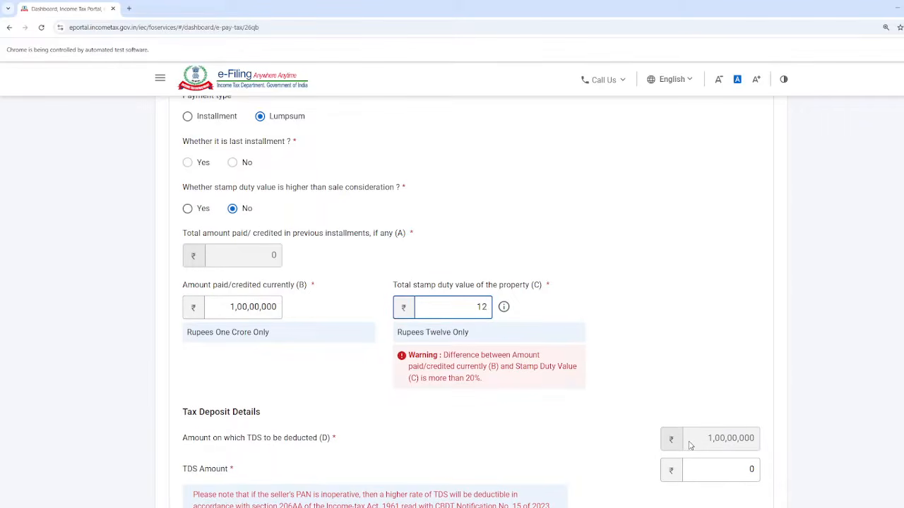
{"action": "type", "text": ",00,00,00"}
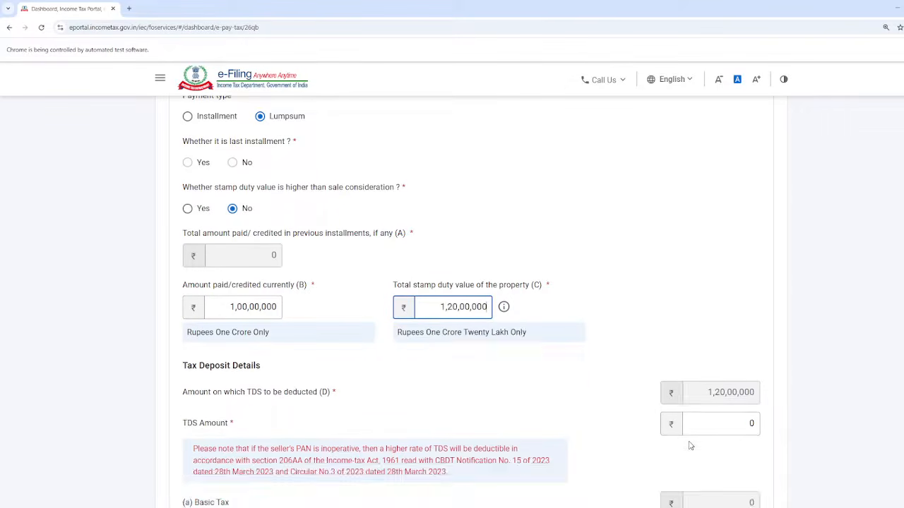
{"action": "type", "text": "0"}
{"action": "left_click", "coordinate": [684, 342]}
{"action": "scroll", "coordinate": [663, 363], "scroll_direction": "down", "scroll_amount": 1}
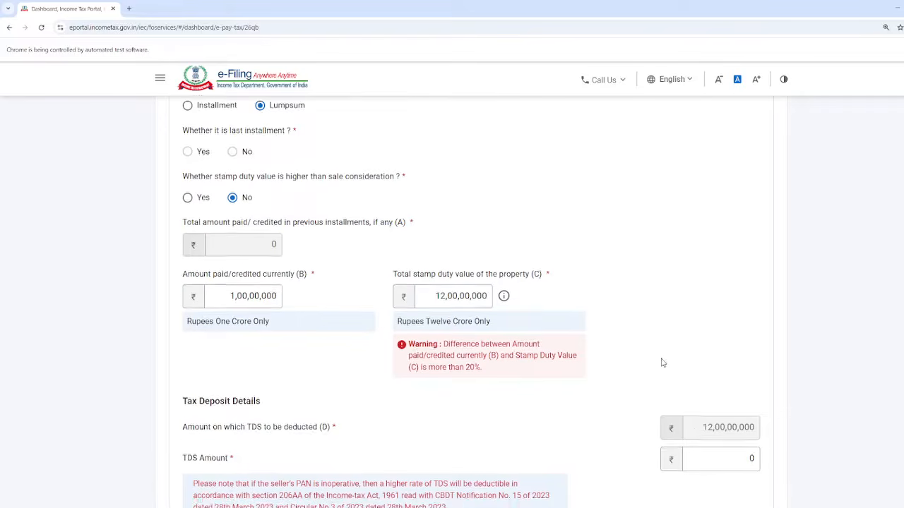
{"action": "scroll", "coordinate": [662, 363], "scroll_direction": "down", "scroll_amount": 1}
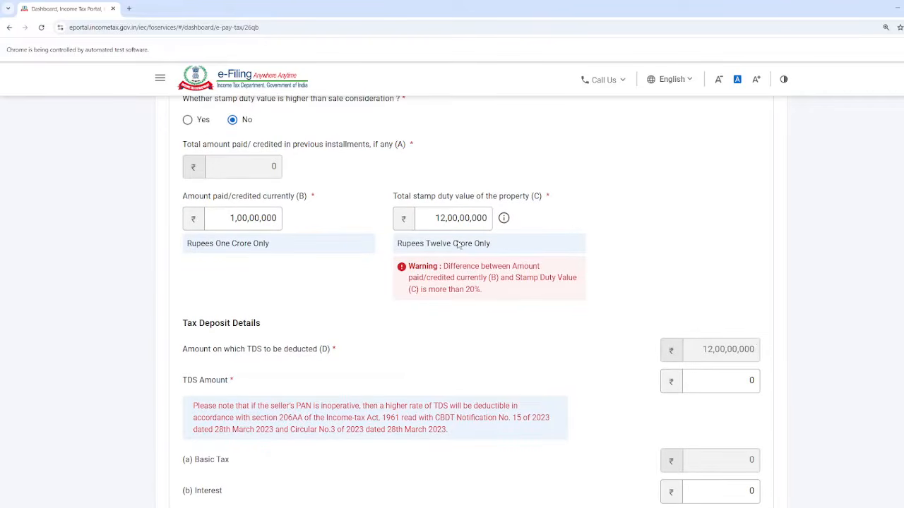
Return the total stamp duty value of the property (C) to ₹80,00,000
{"action": "double_click", "coordinate": [436, 218]}
{"action": "type", "text": "8000000"}
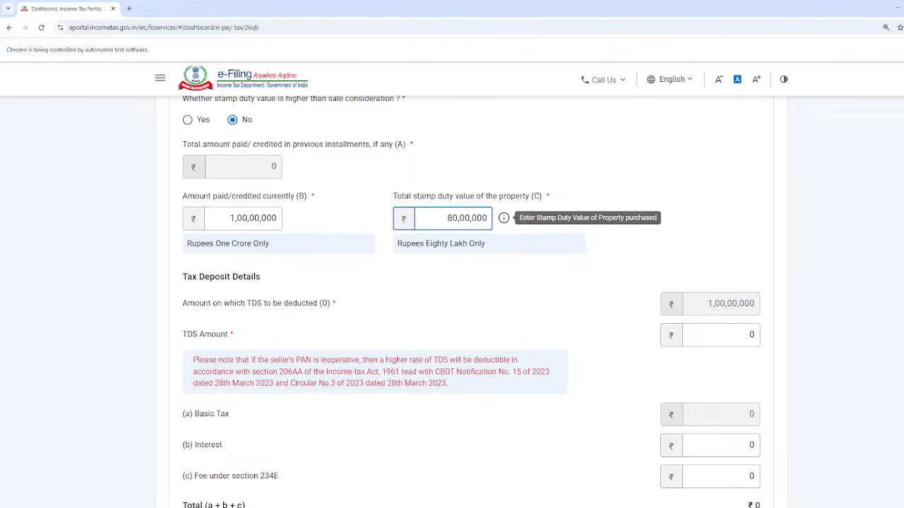
{"action": "left_click", "coordinate": [516, 317]}
{"action": "scroll", "coordinate": [518, 315], "scroll_direction": "down", "scroll_amount": 2}
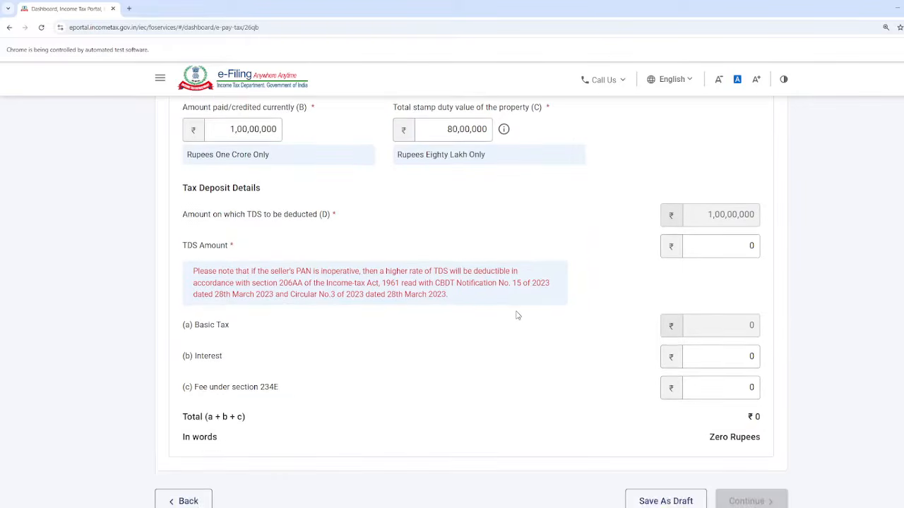
Set the TDS amount in the tax deposit details to ₹1,00,000
{"action": "left_click_drag", "start_coordinate": [741, 244], "coordinate": [770, 243]}
{"action": "scroll", "coordinate": [737, 318], "scroll_direction": "down", "scroll_amount": 2}
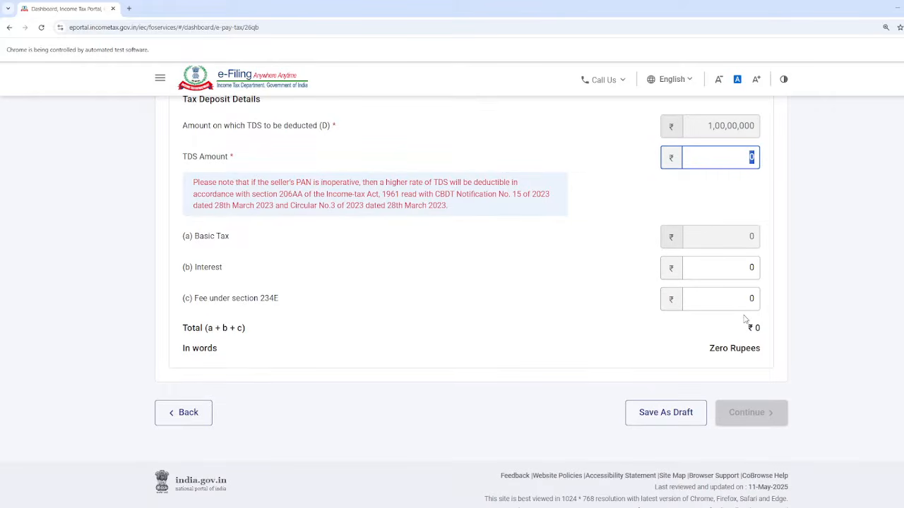
{"action": "key", "text": "BackSpace"}
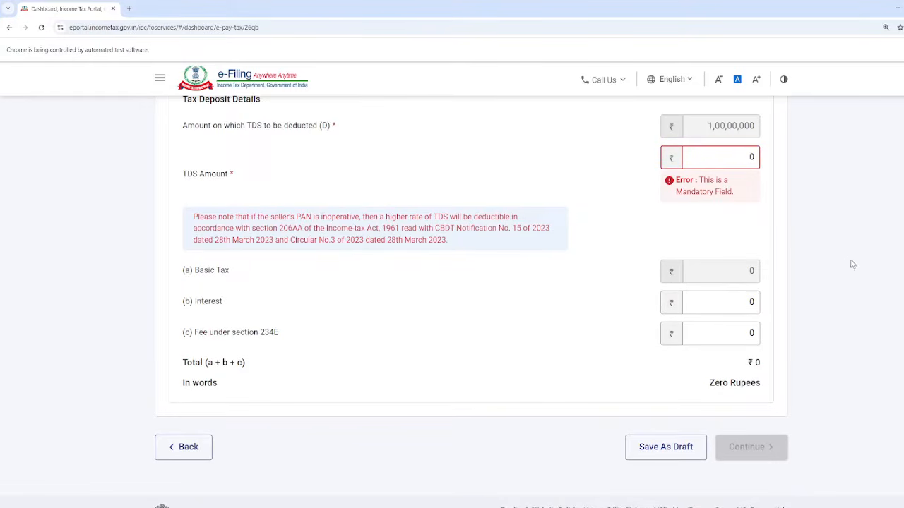
{"action": "left_click_drag", "start_coordinate": [712, 130], "coordinate": [763, 130]}
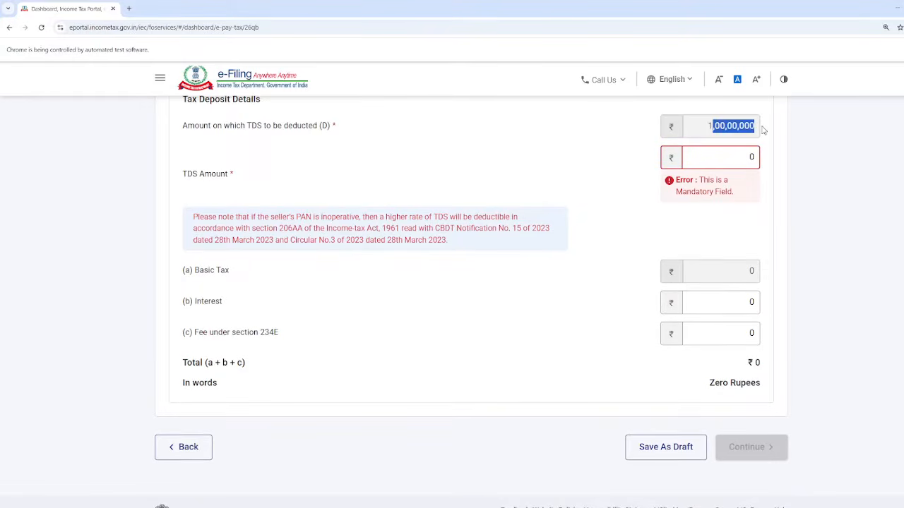
{"action": "left_click", "coordinate": [728, 159]}
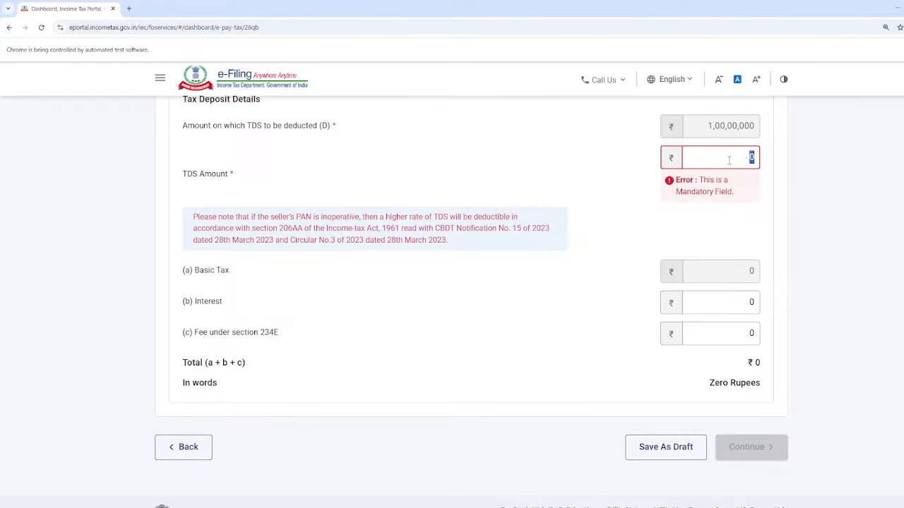
{"action": "type", "text": "100000"}
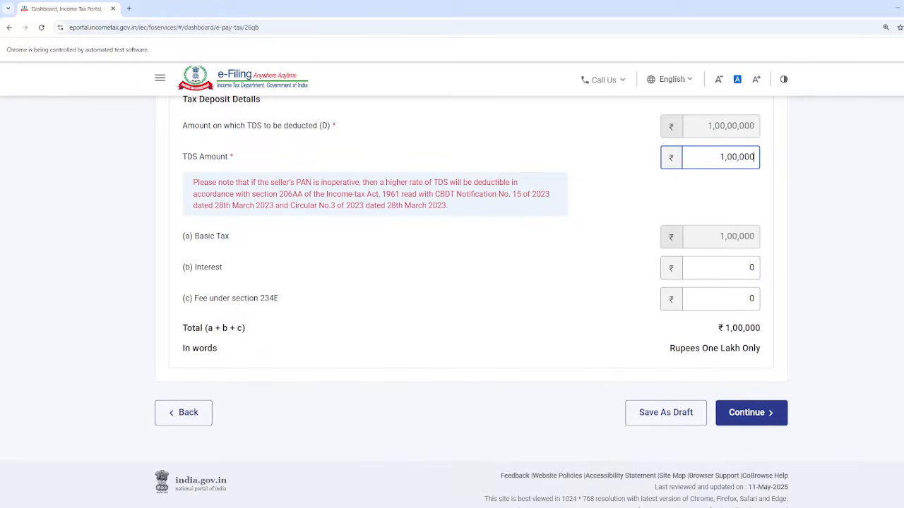
{"action": "left_click", "coordinate": [848, 314]}
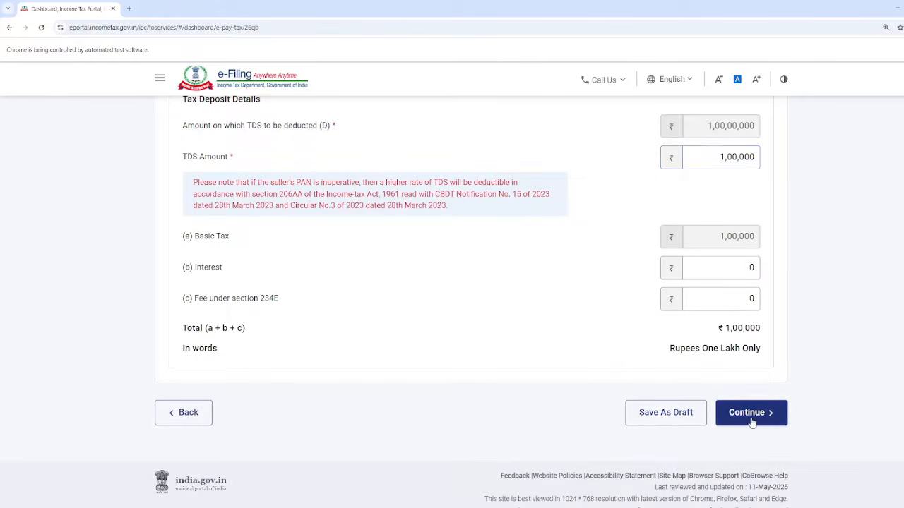